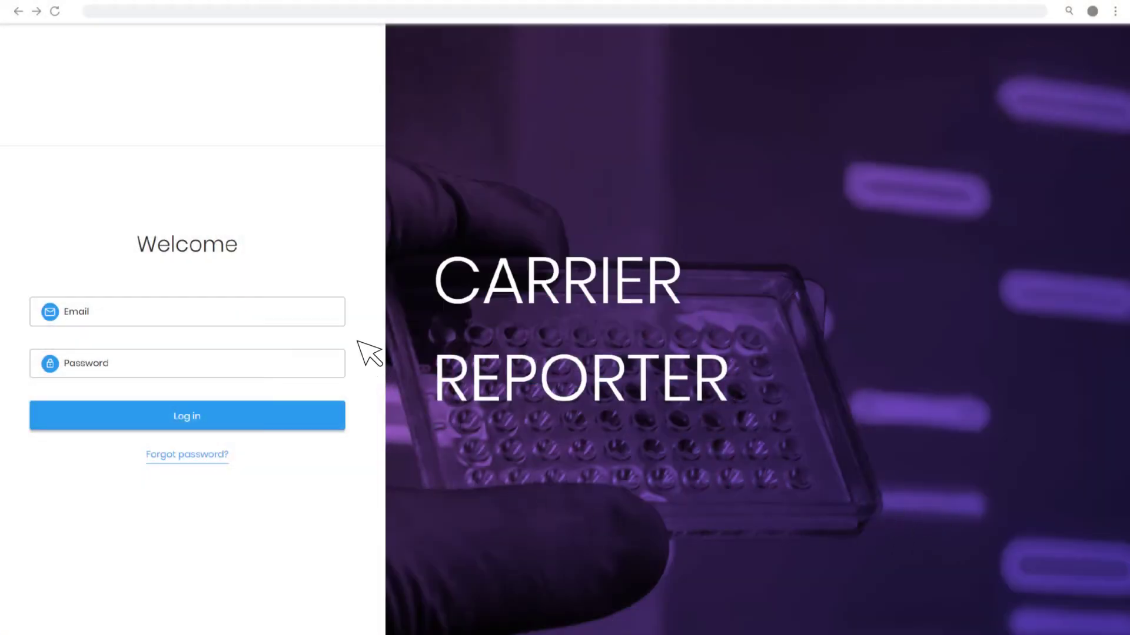
Log in with the lab user's email and password to reach the Samples Management board
click(310, 304)
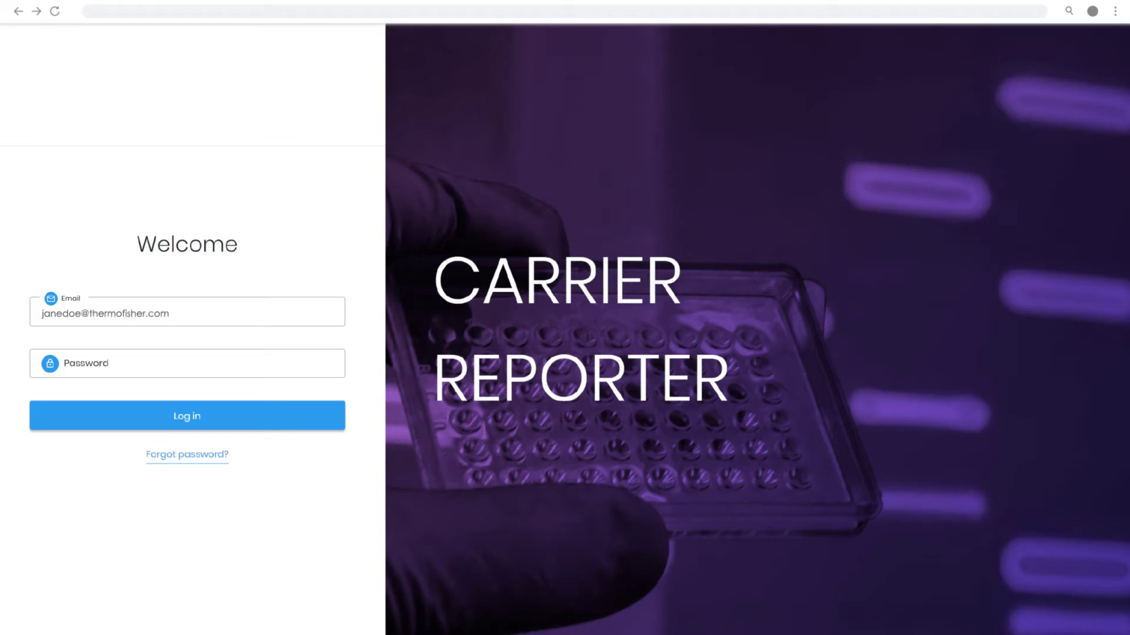
key(Tab)
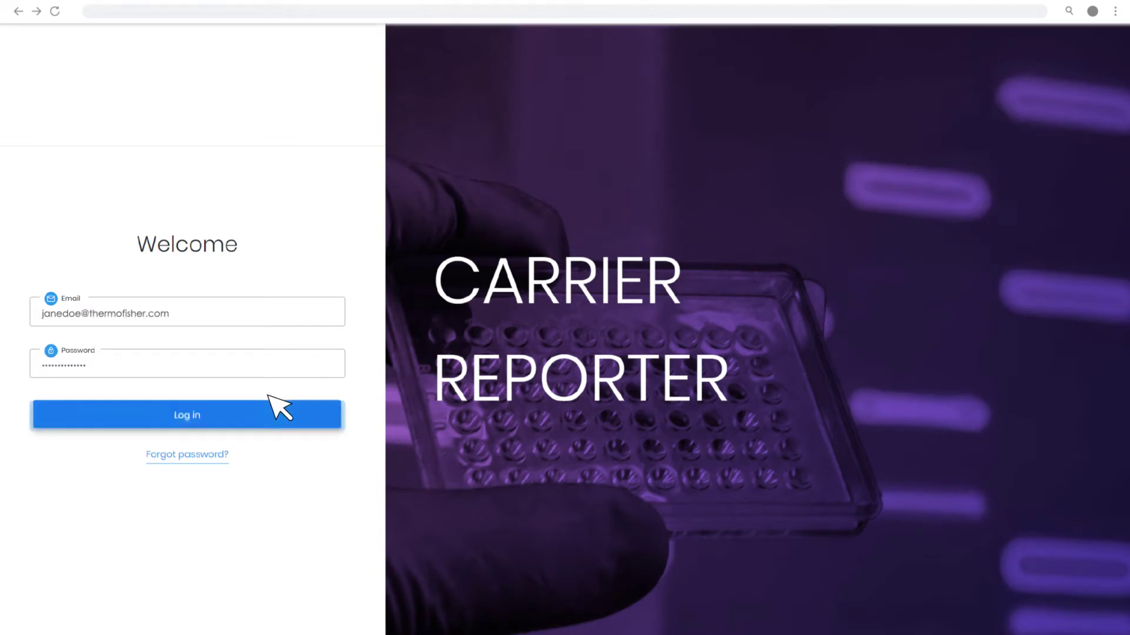
click(246, 410)
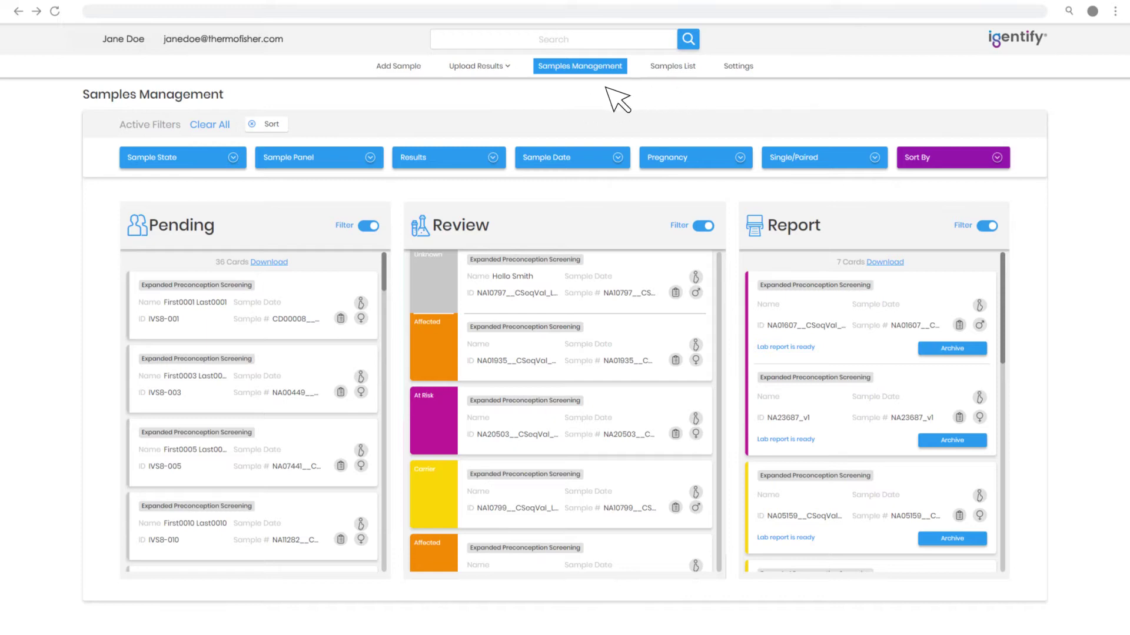
Check the Upload Results options and the Help Center, ending on the Settings page
click(481, 66)
click(737, 65)
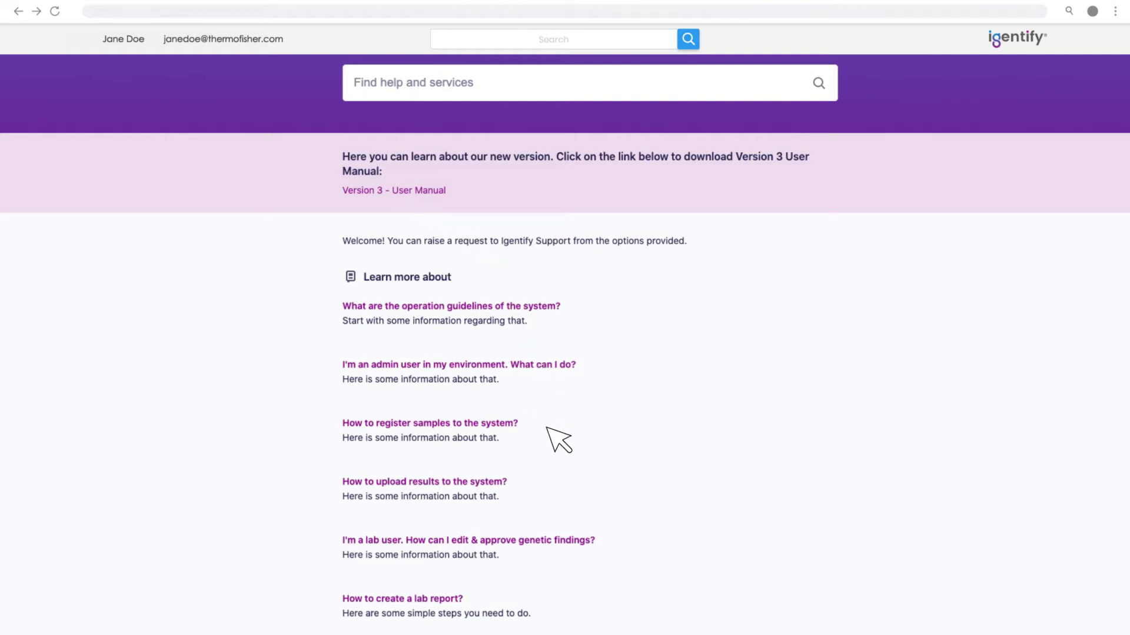
key(alt+Left)
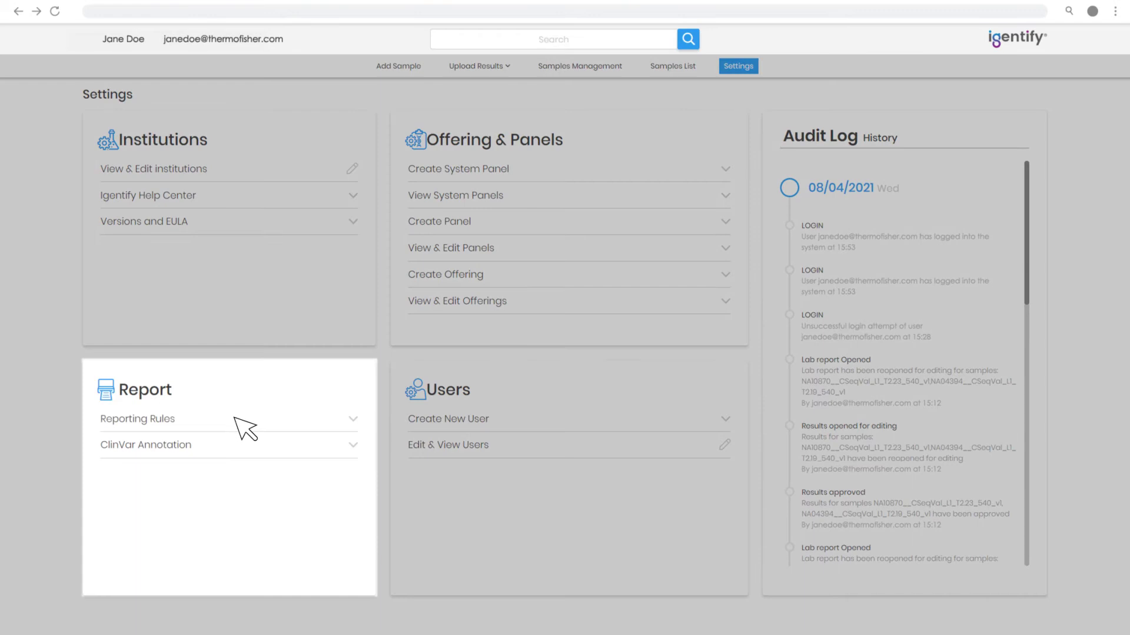
In Reporting Rules, enable reporting of Likely pathogenic and Likely benign variants
click(235, 419)
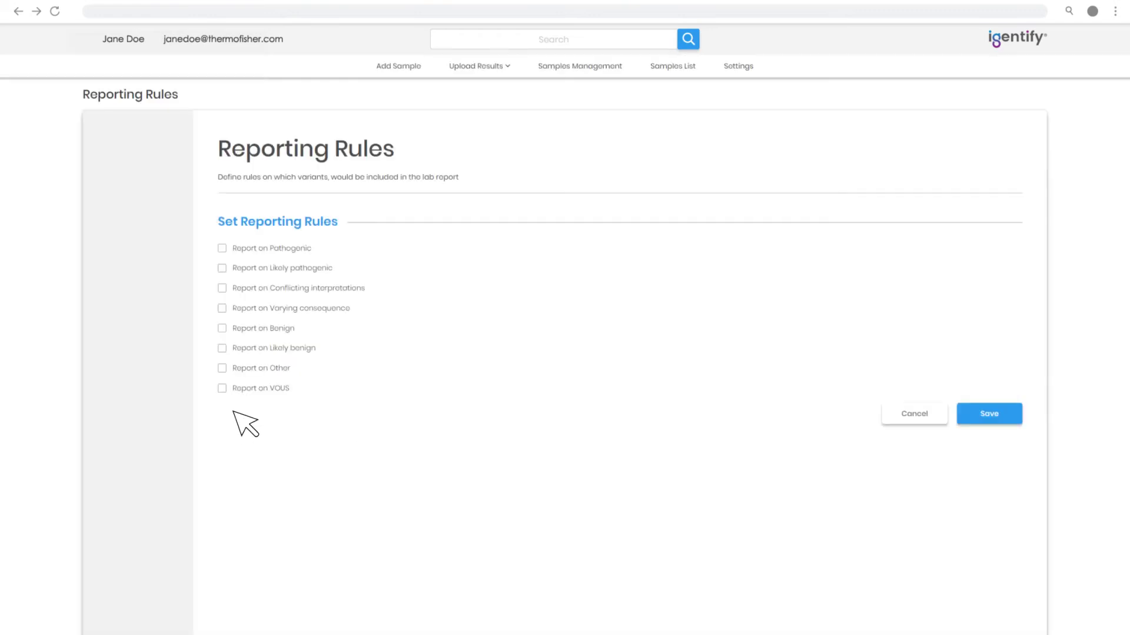
click(222, 268)
click(222, 348)
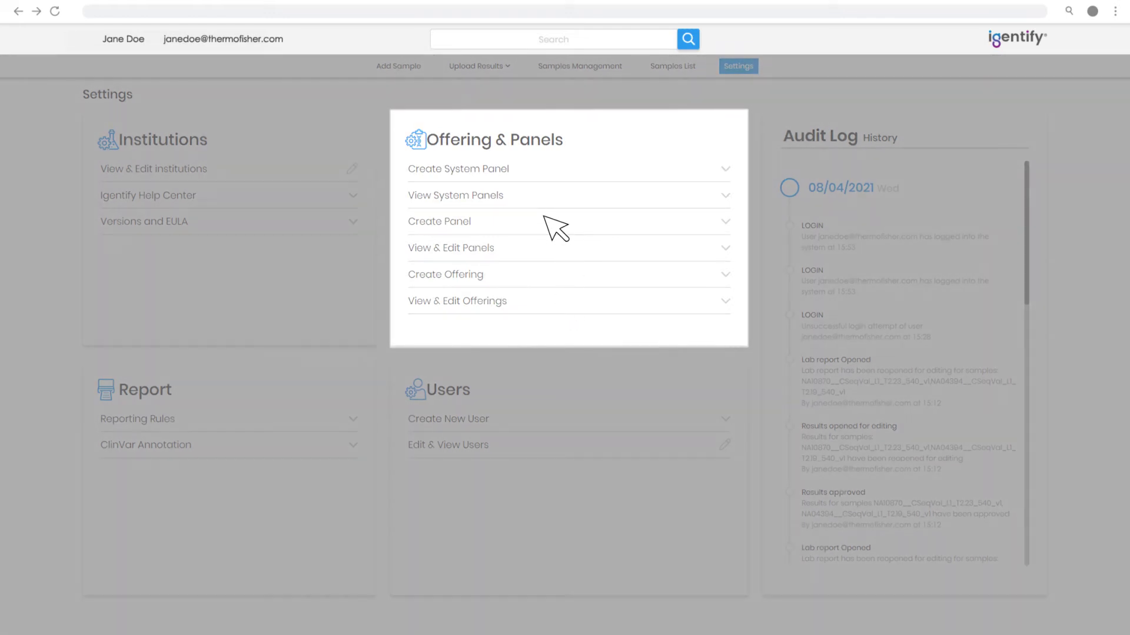
Create a new panel using the Expanded Preconception Screening method
click(547, 221)
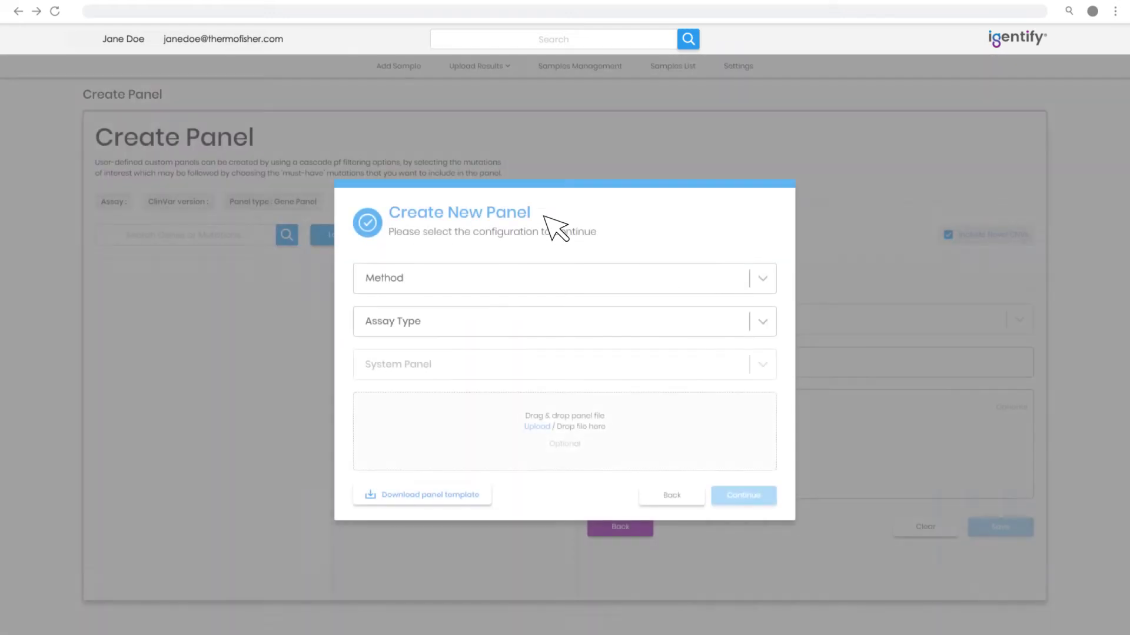
click(587, 277)
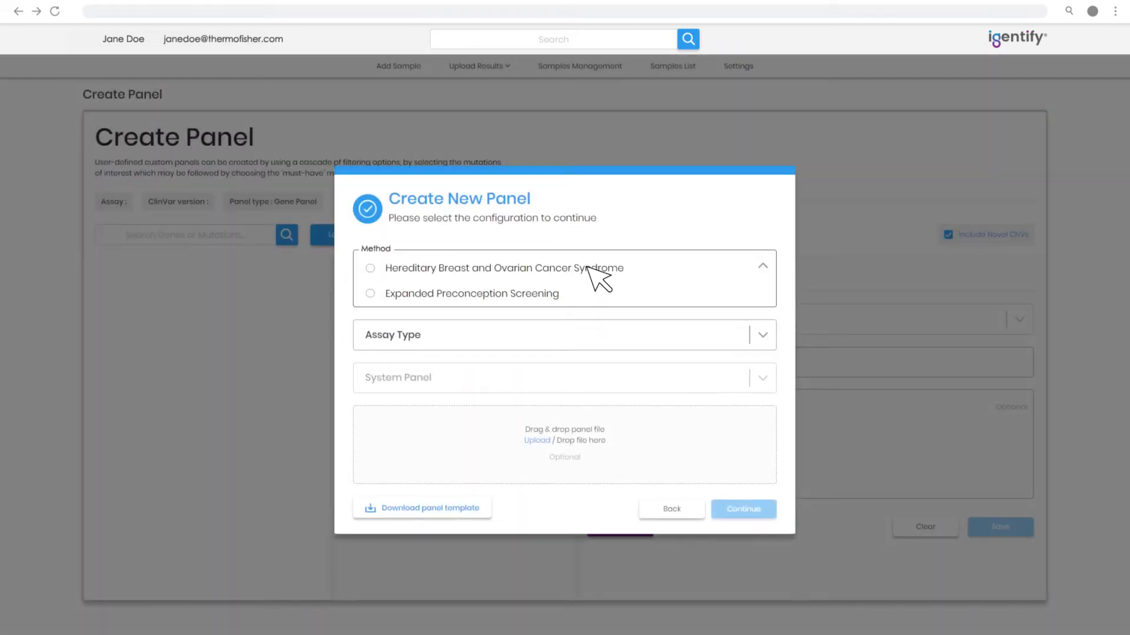
click(568, 293)
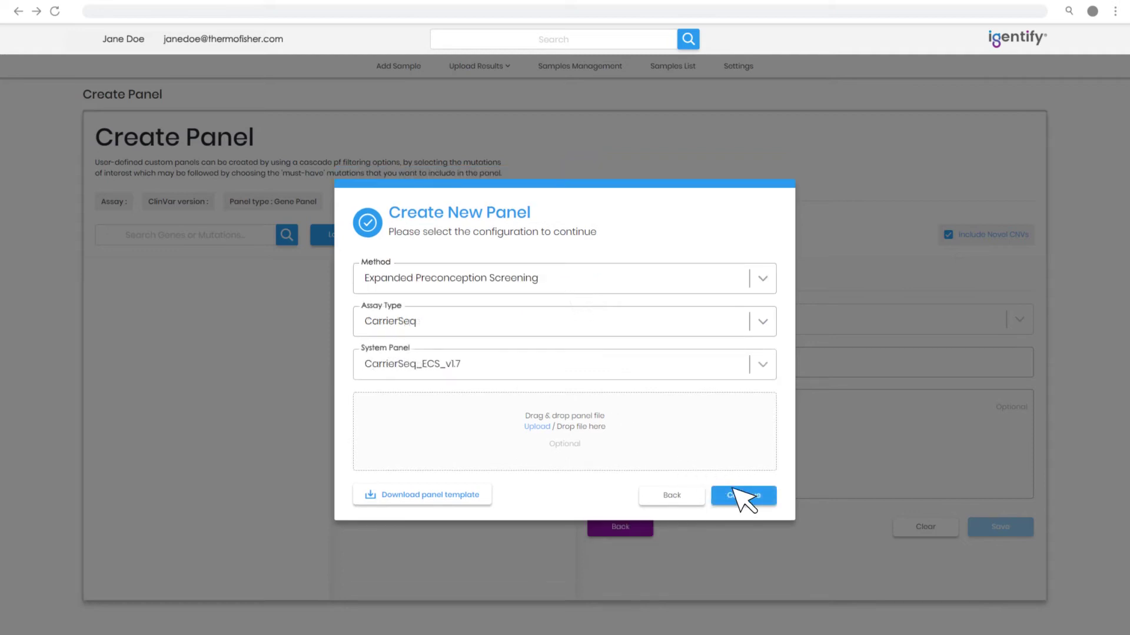
click(743, 495)
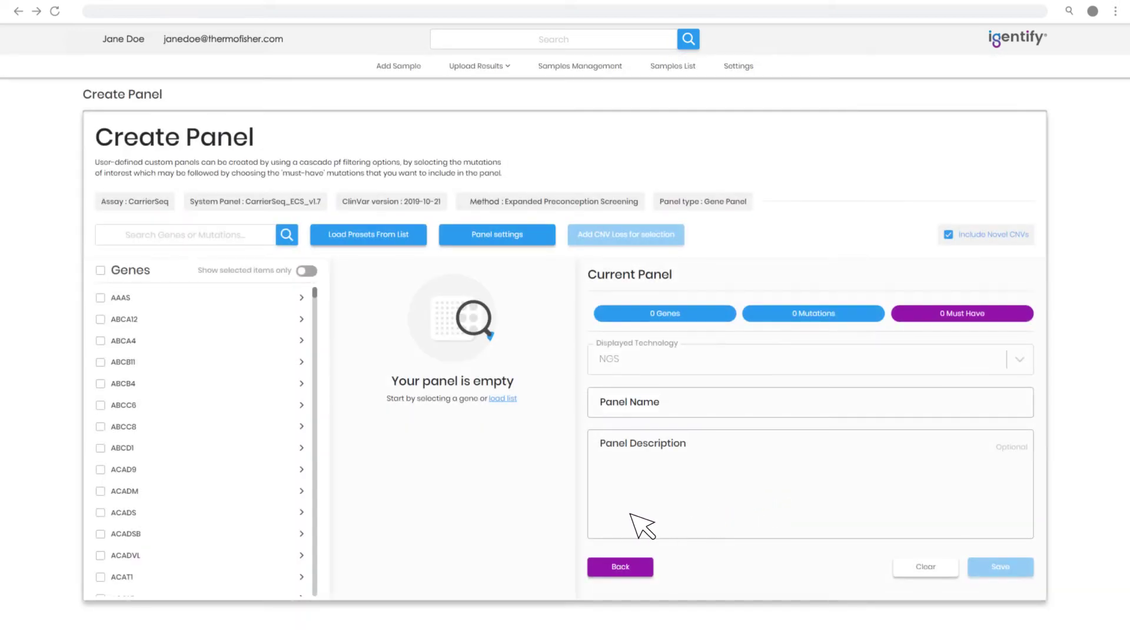
Tick AAAS, ABCA4, ABCB11, ABCD1 and ACADM, then select all 421 genes (161767 mutations)
click(101, 298)
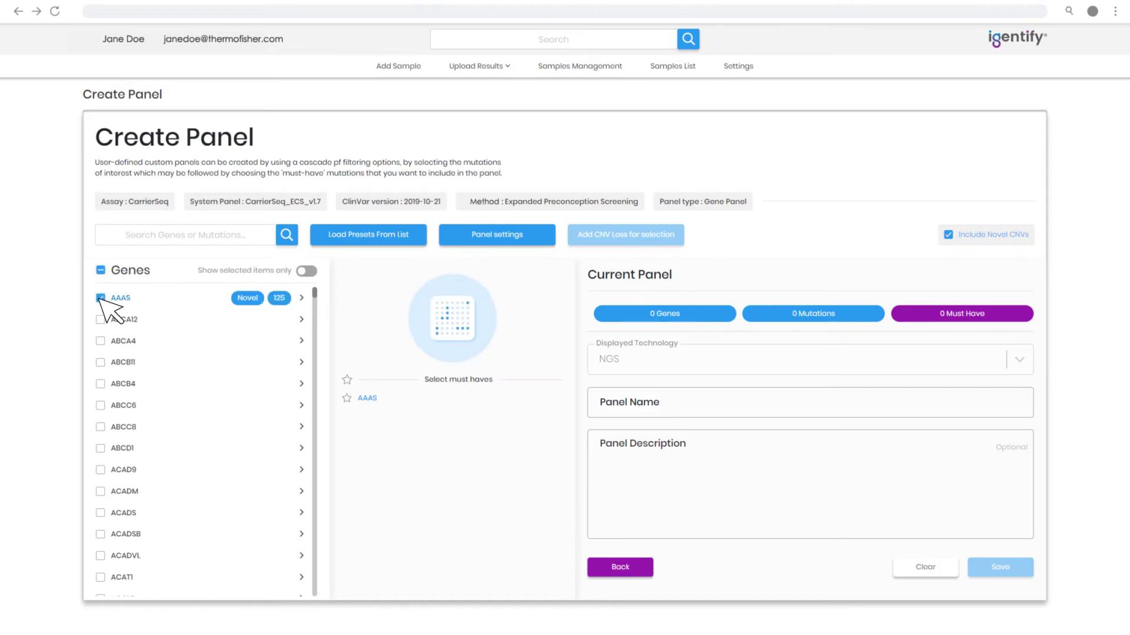
click(100, 342)
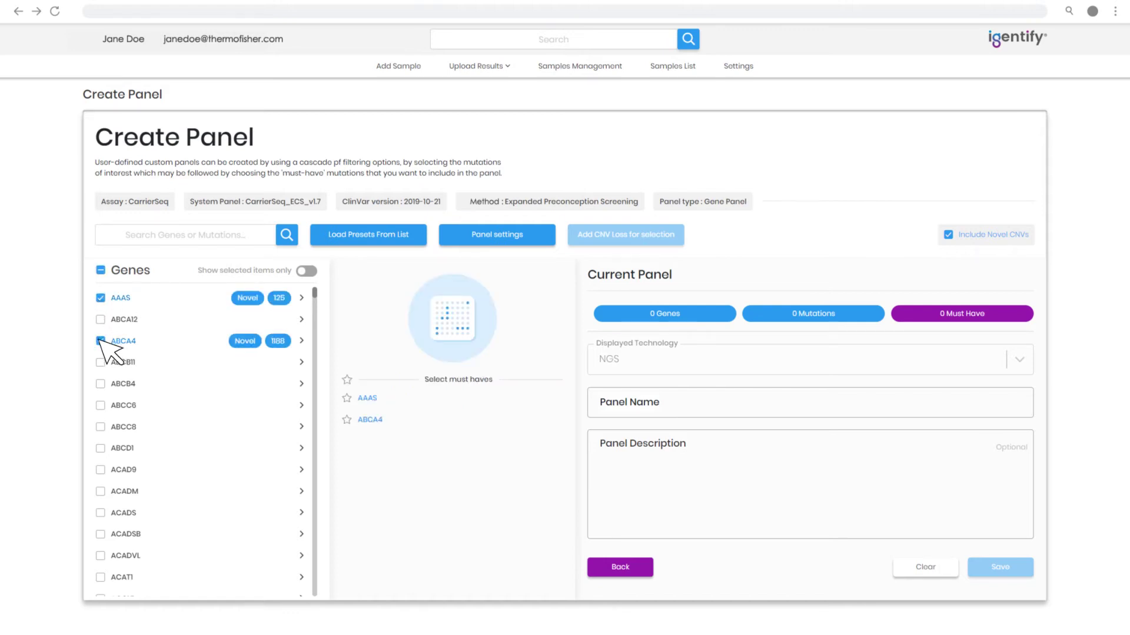
click(101, 362)
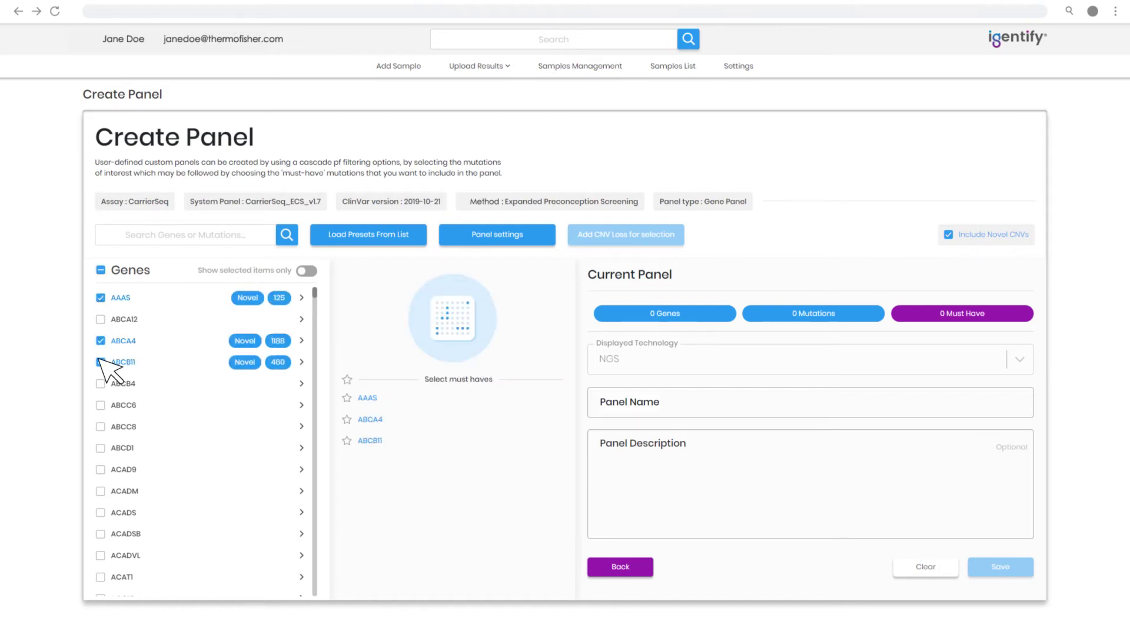
click(101, 449)
click(101, 492)
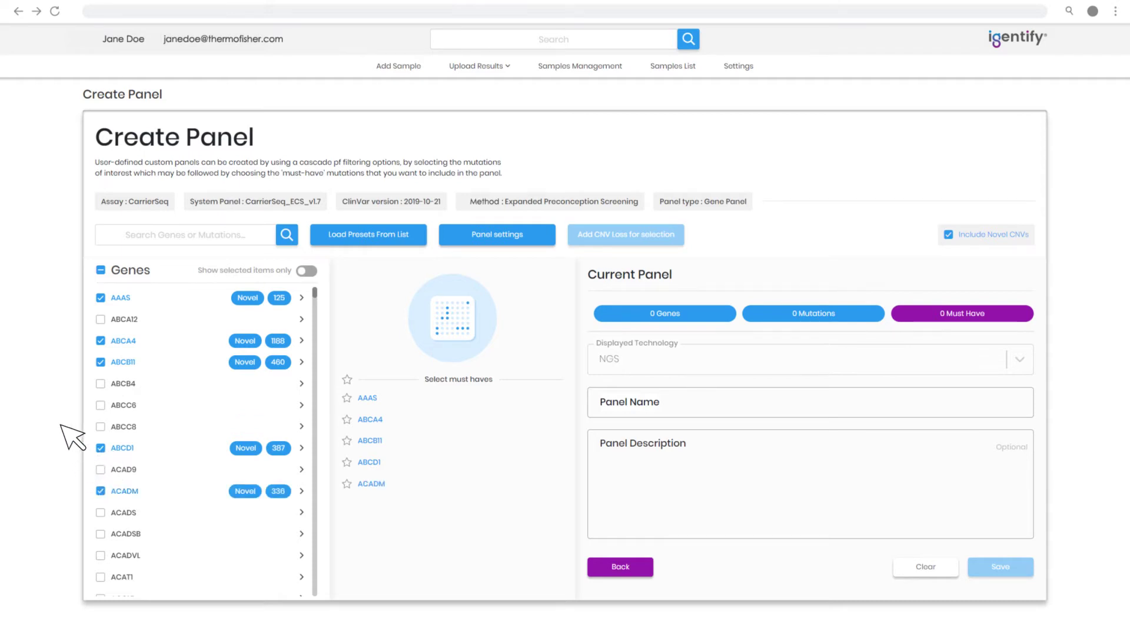
click(100, 271)
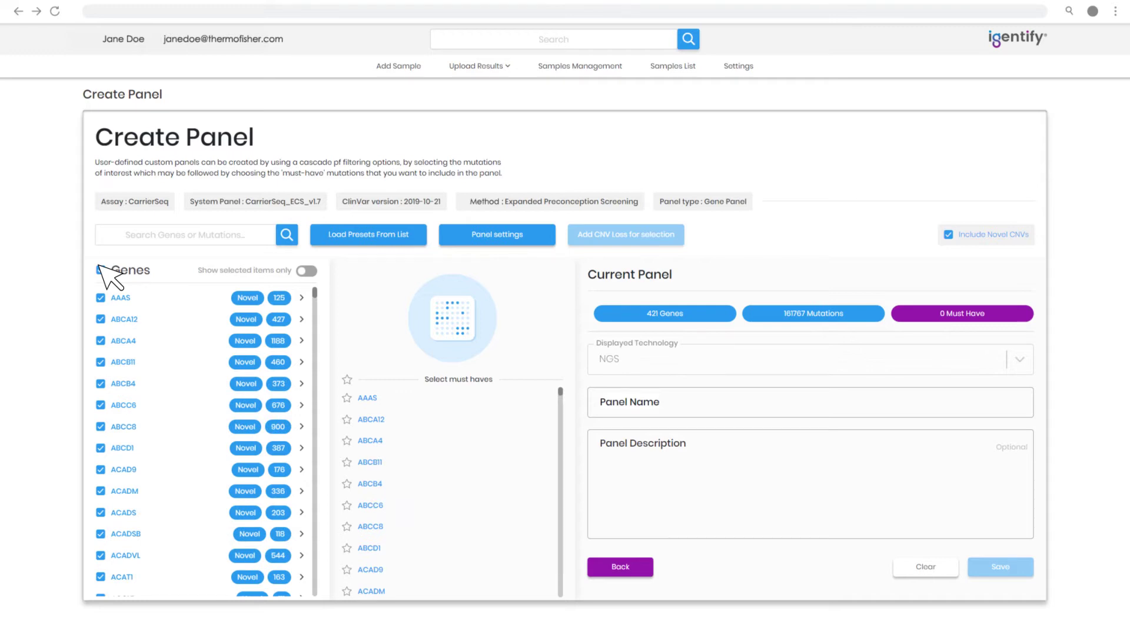
click(301, 297)
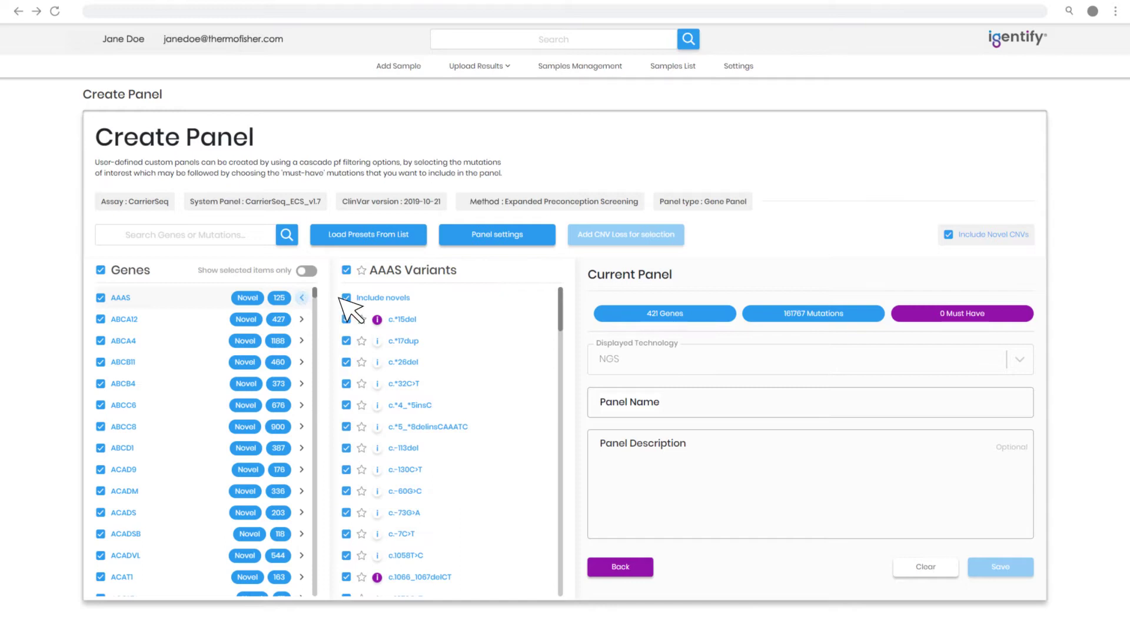
Reclassify the AAAS variant c.*26del as Likely benign and confirm the change
click(377, 362)
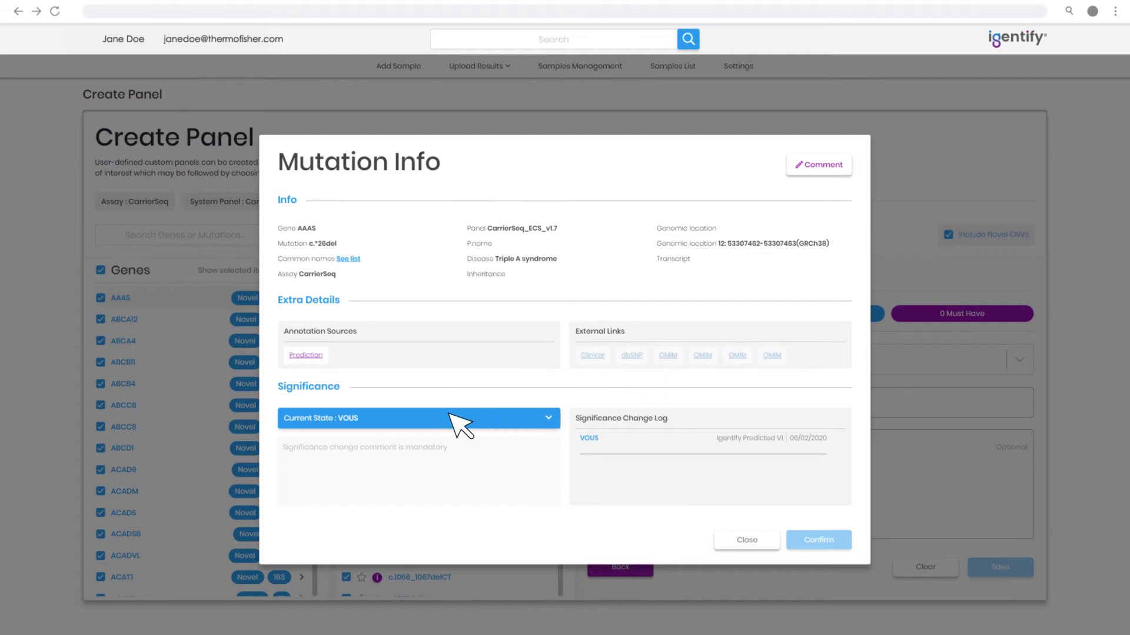
click(427, 417)
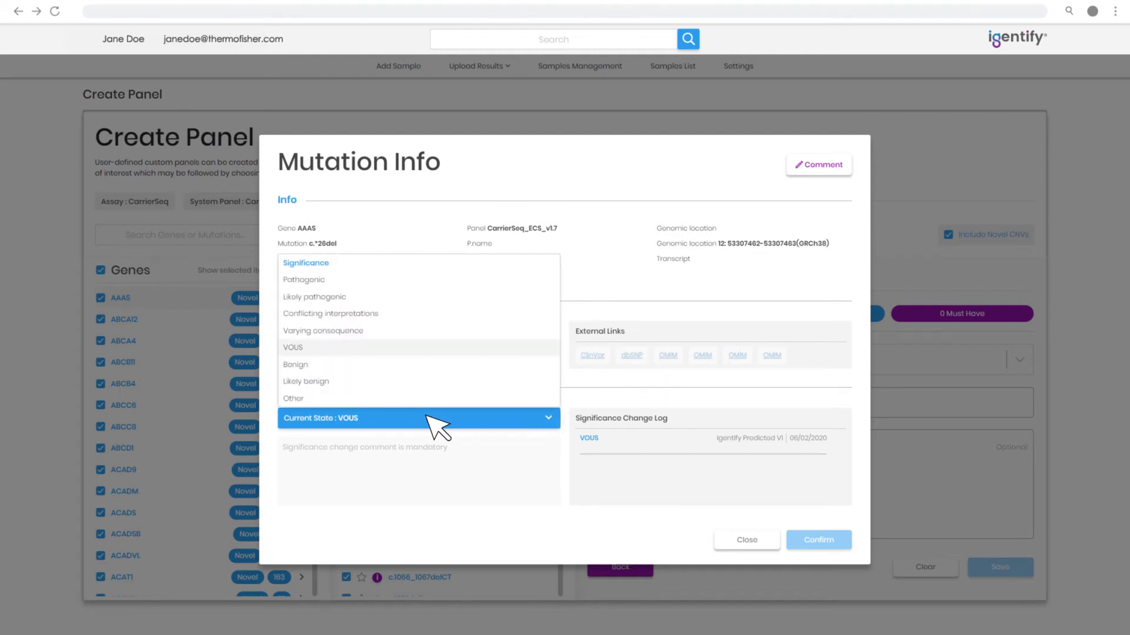
click(338, 380)
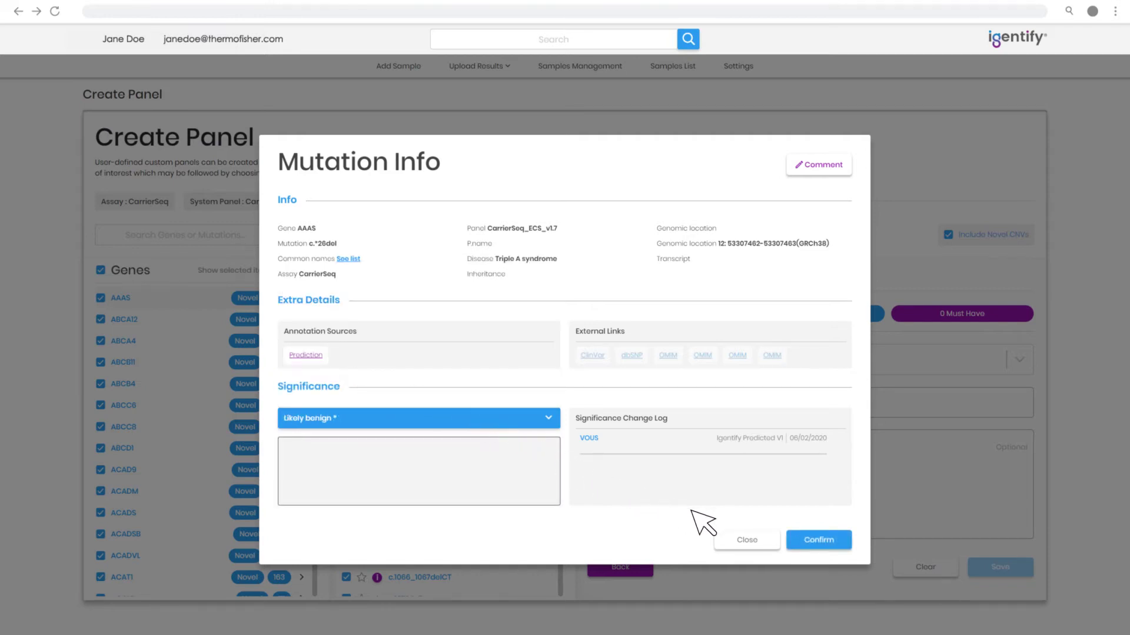
click(813, 544)
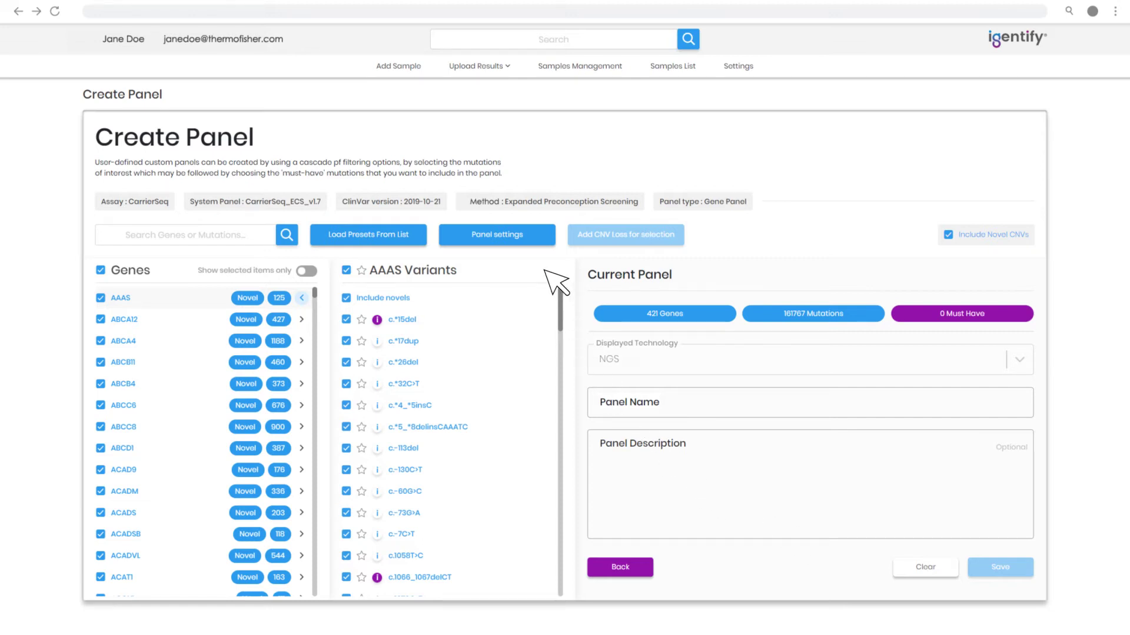
click(542, 241)
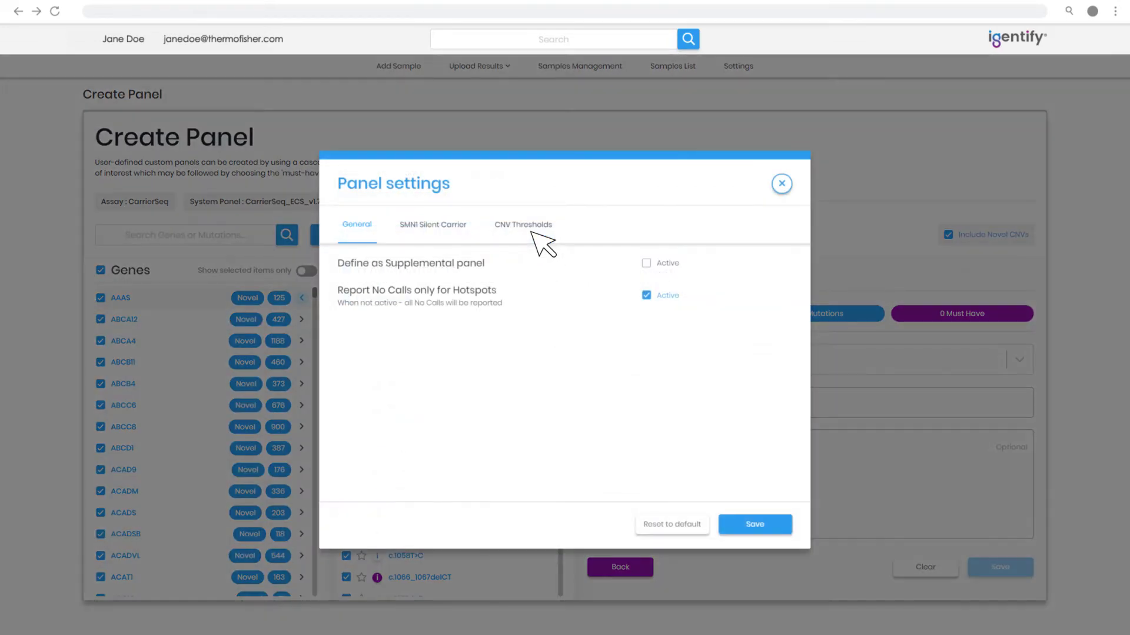
Mark the custom panel as an Active supplemental panel and save its settings
click(646, 263)
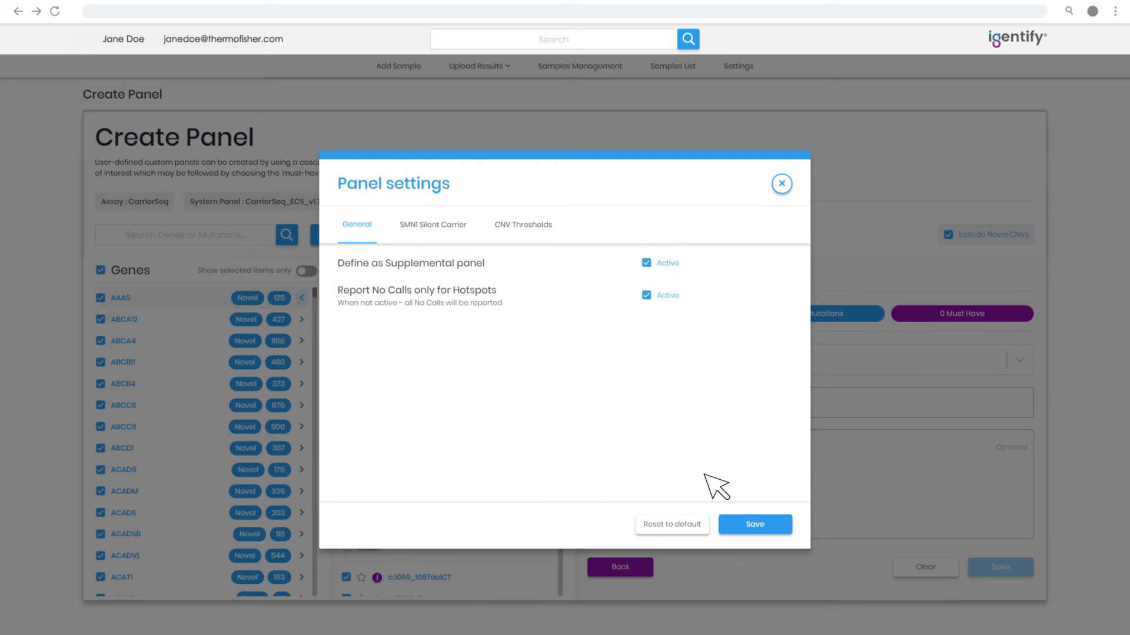
click(747, 523)
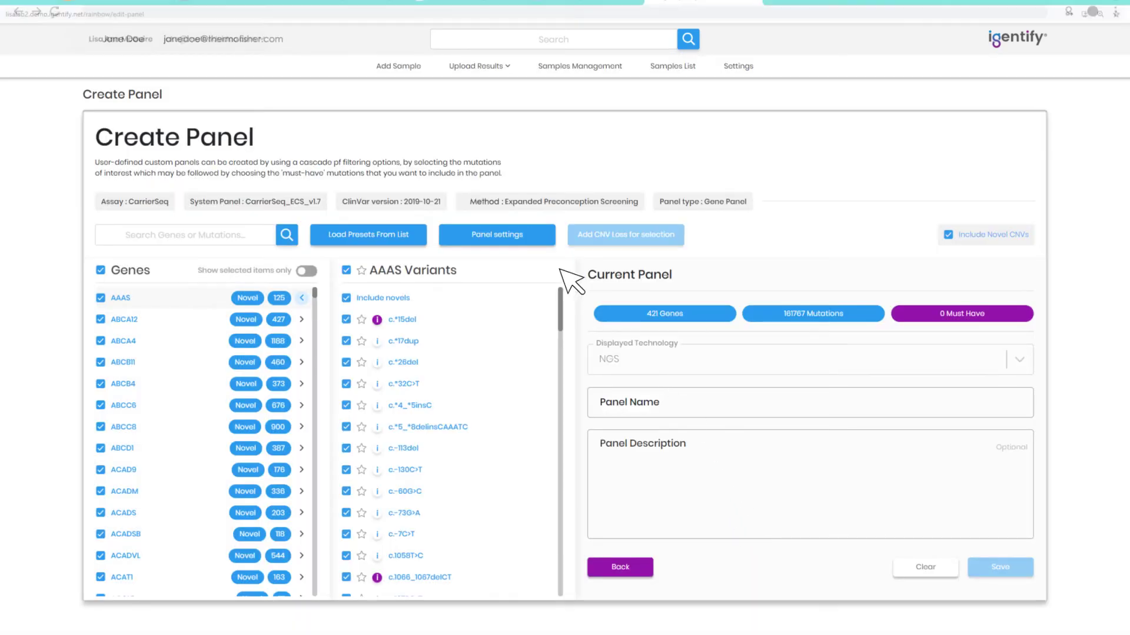
click(411, 68)
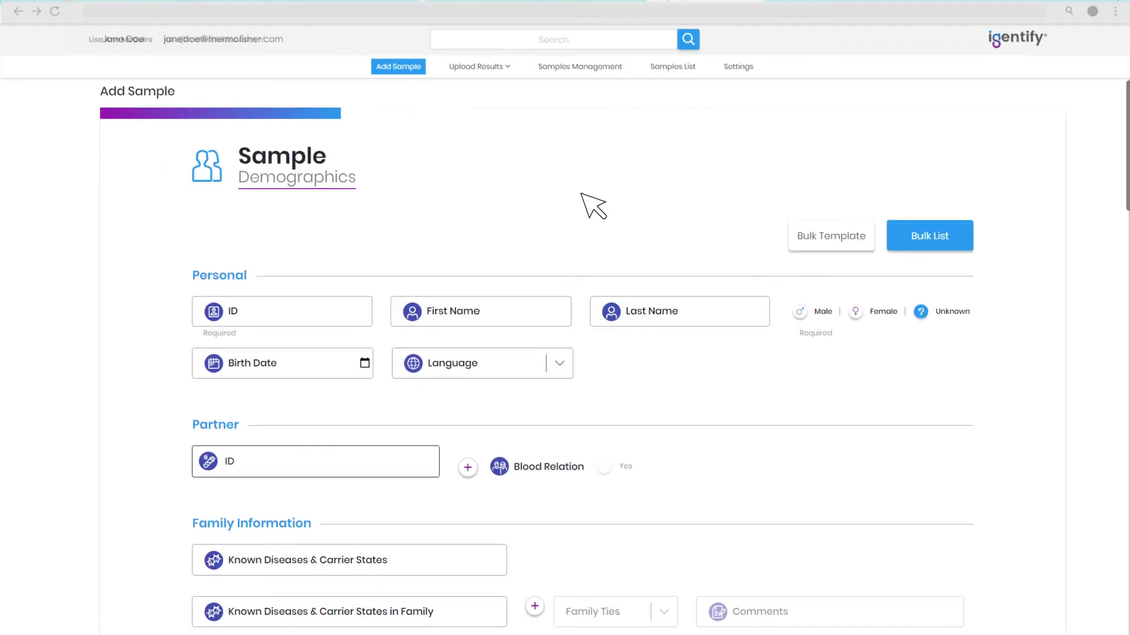
Scroll through the Add Sample demographics, partner, family and ethnicity sections and back up
scroll(593, 205, down, 4)
scroll(593, 206, down, 2)
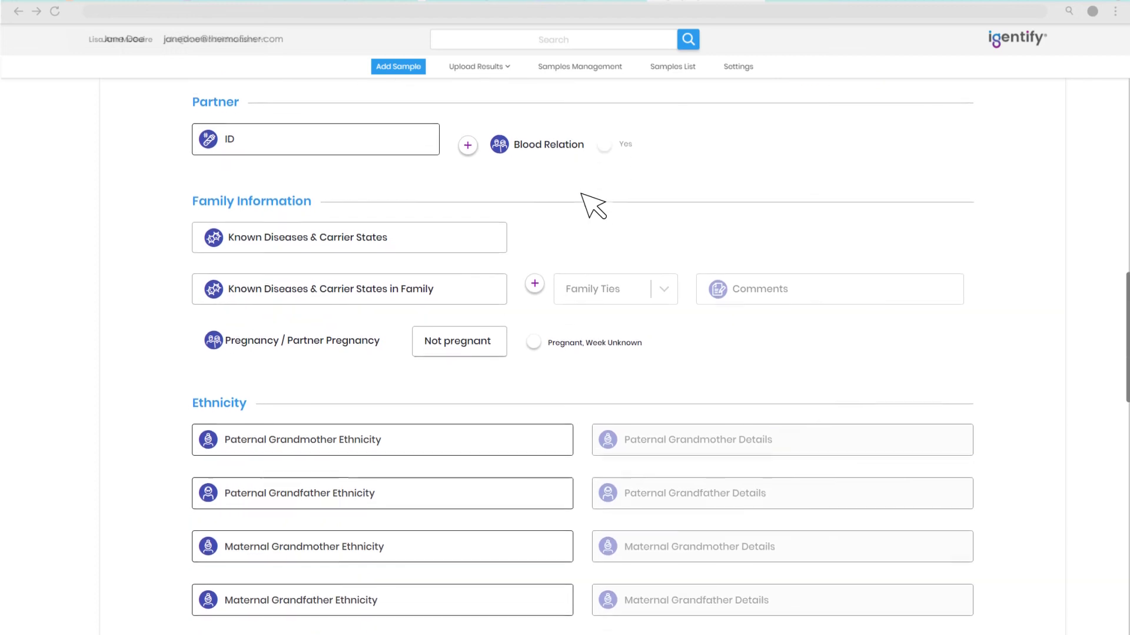
scroll(593, 205, up, 6)
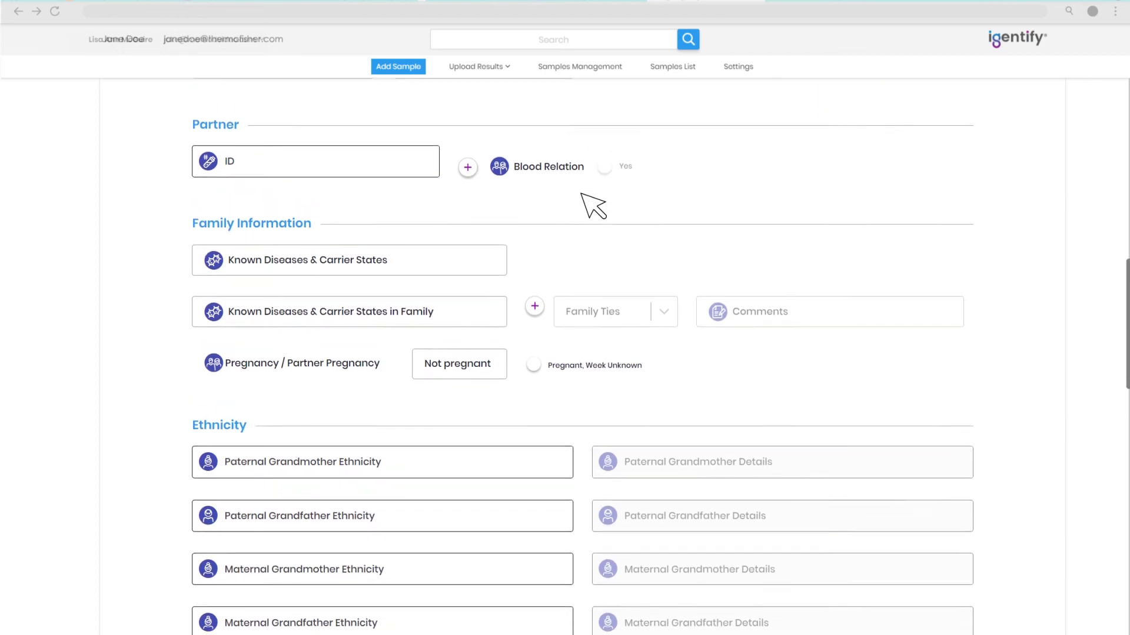
scroll(593, 206, up, 1)
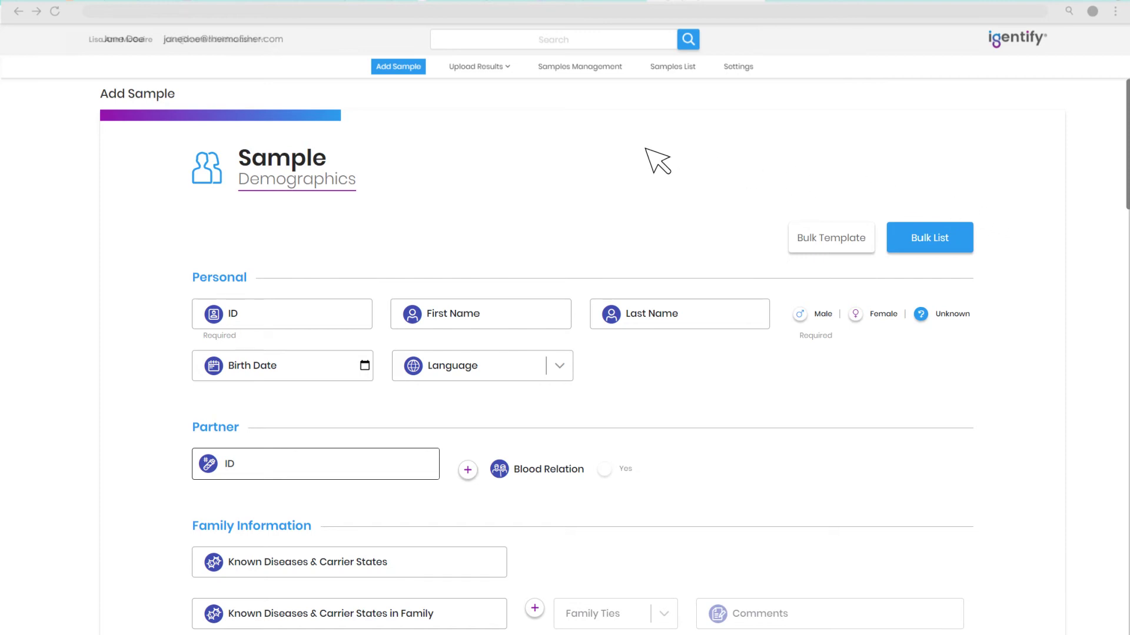
click(498, 68)
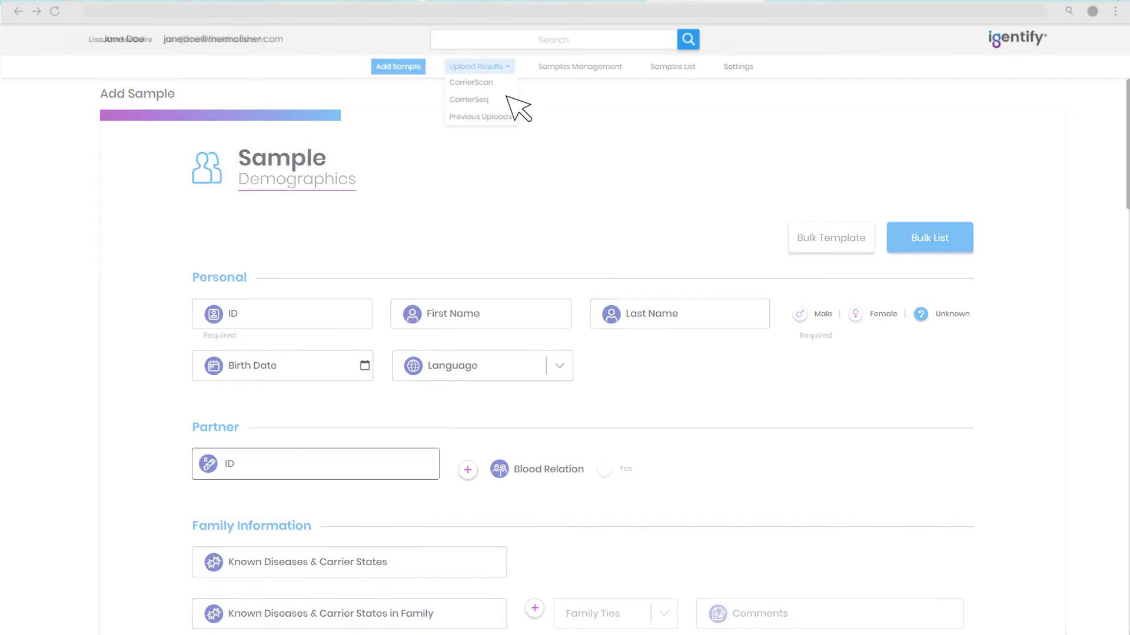
Show the Archive.zip CarrierSeq results summary in the per-variant Overview tab
click(507, 97)
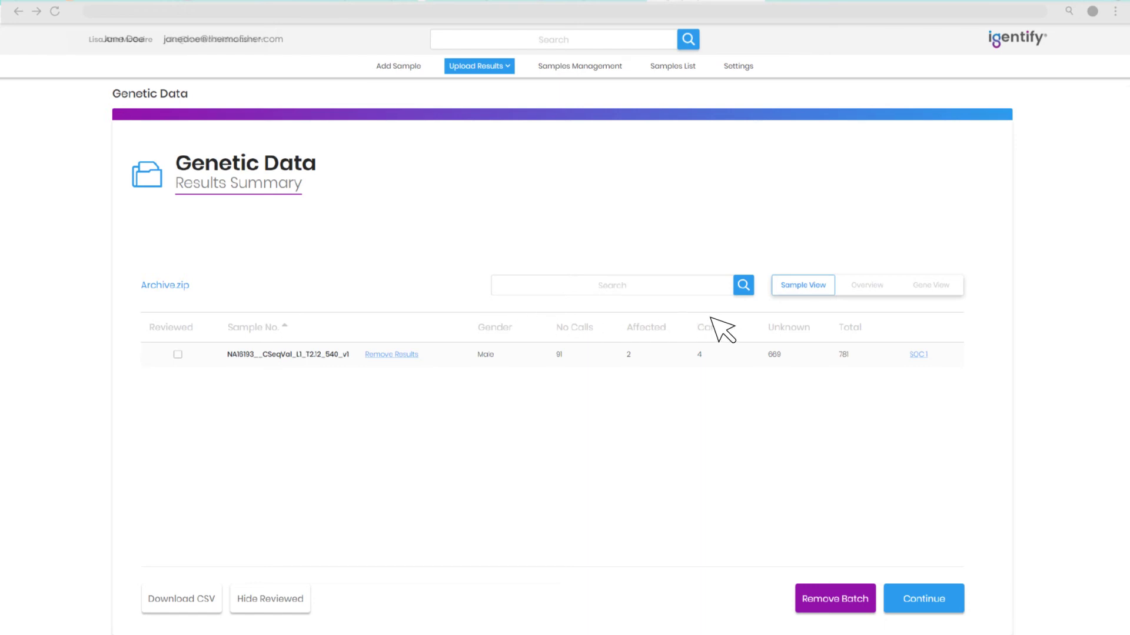
click(867, 287)
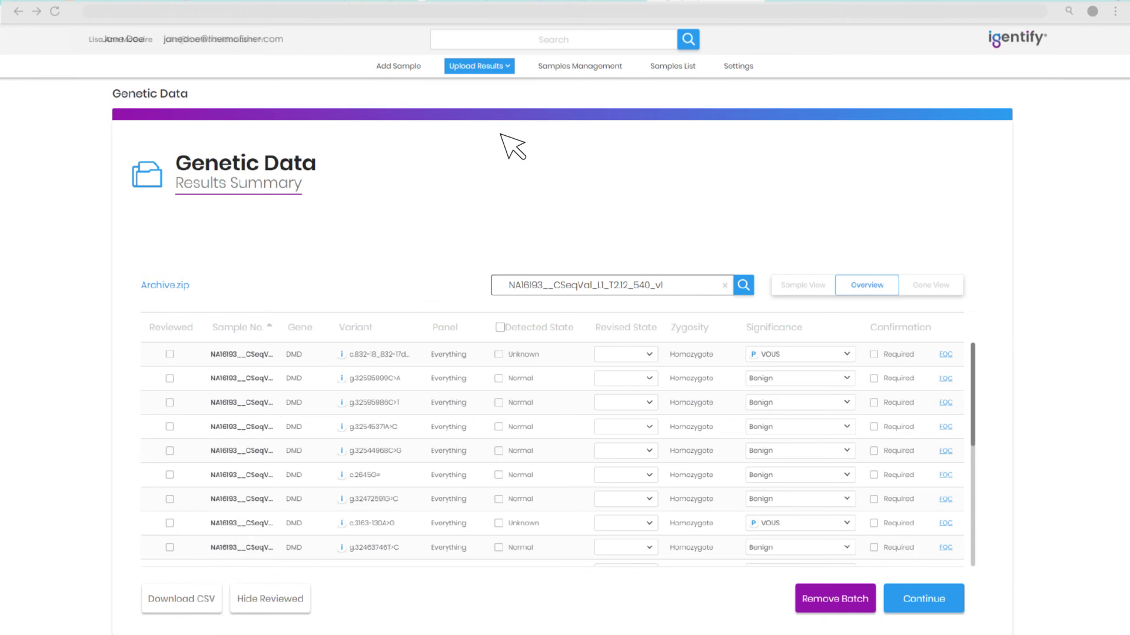
View the Previous Uploads table, then return to the Samples Management board
click(508, 66)
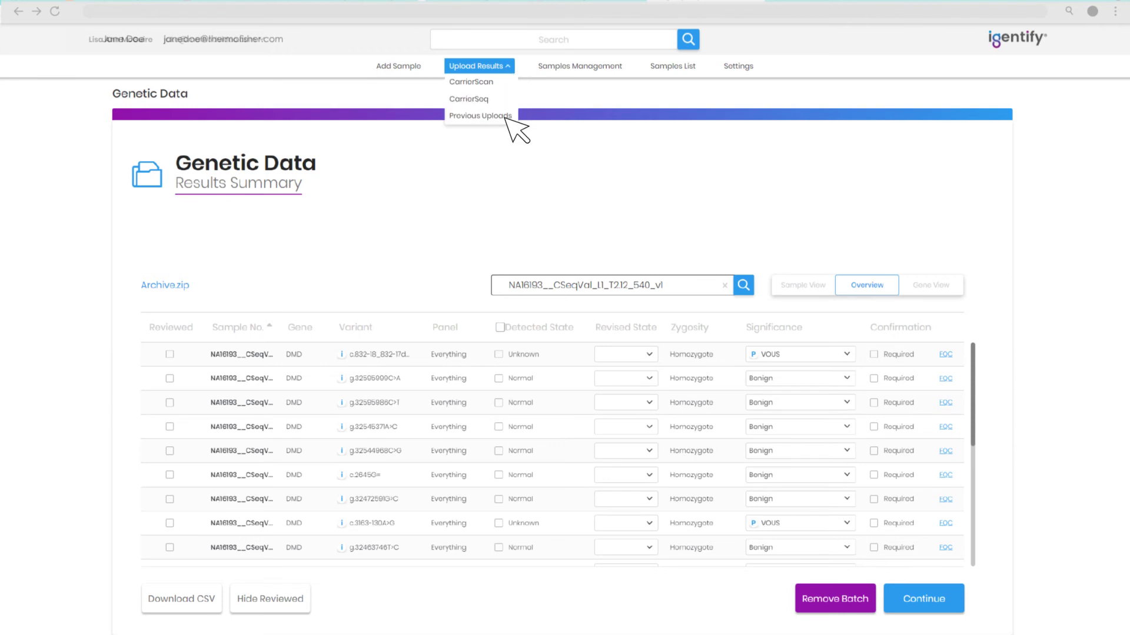
click(505, 117)
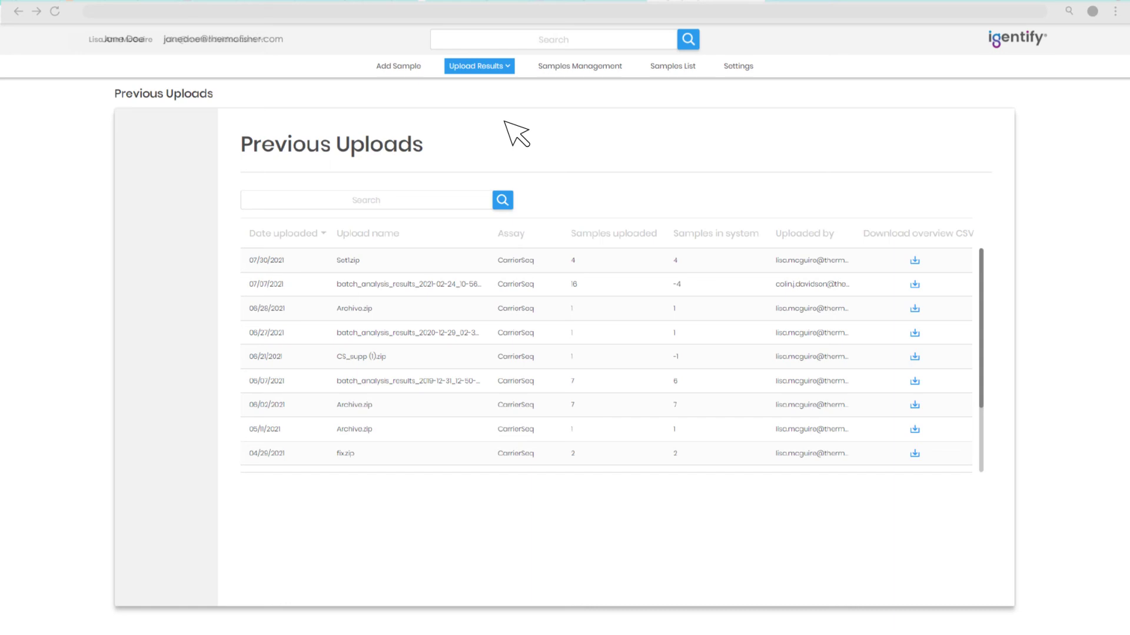
click(568, 67)
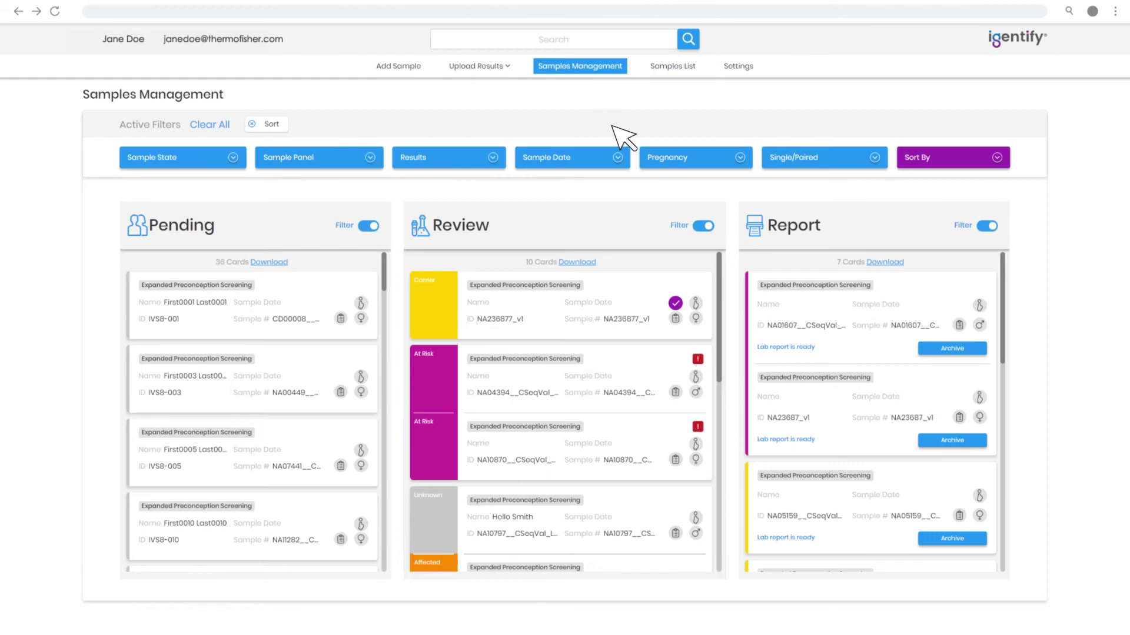
Scroll the Review column and open the paired At Risk case's details
scroll(719, 304, down, 3)
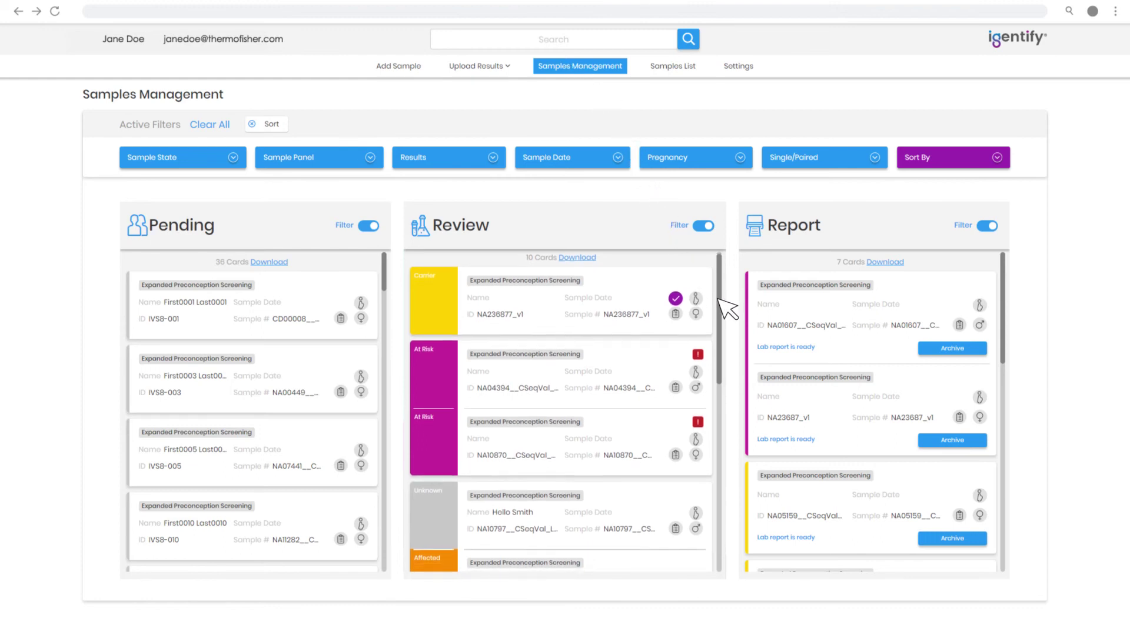
drag(719, 304, 719, 298)
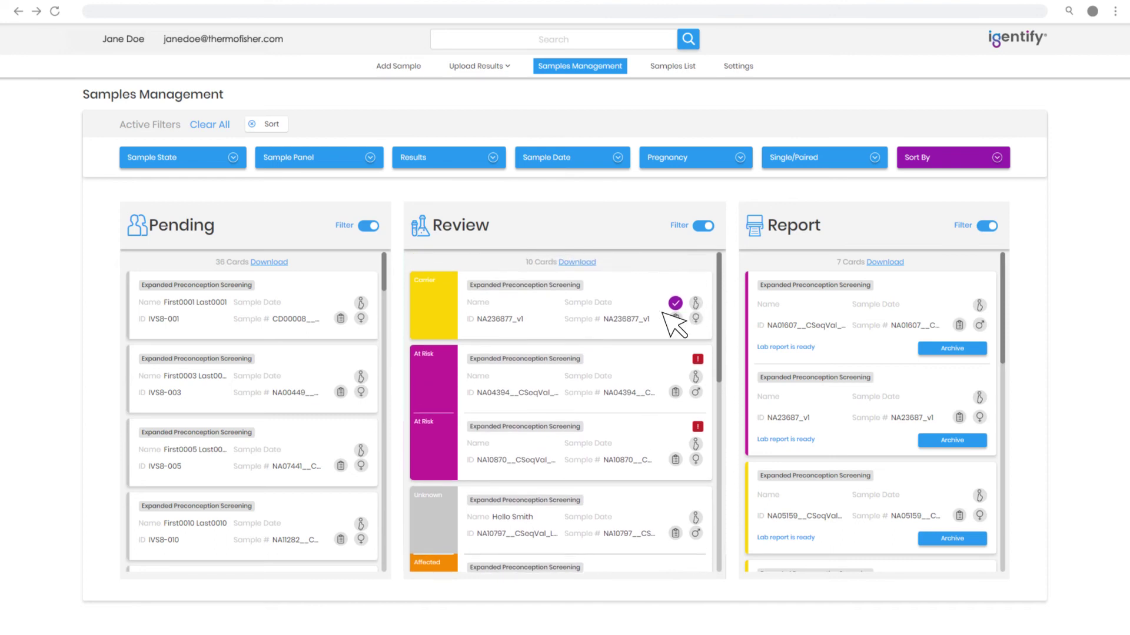
click(421, 396)
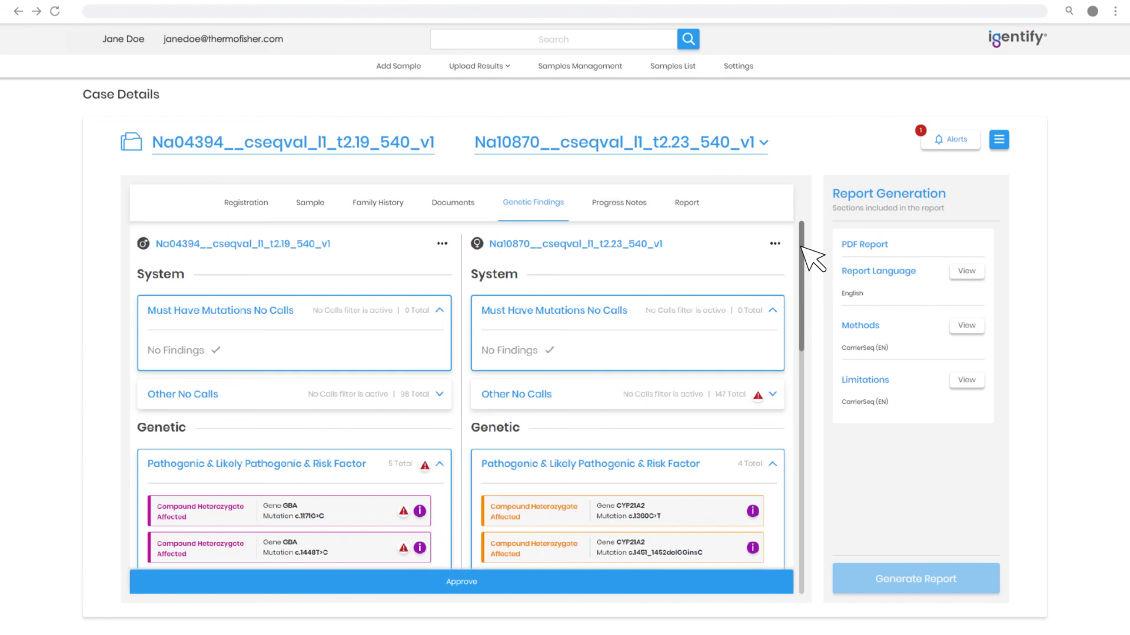
scroll(803, 254, down, 1)
drag(803, 254, 802, 491)
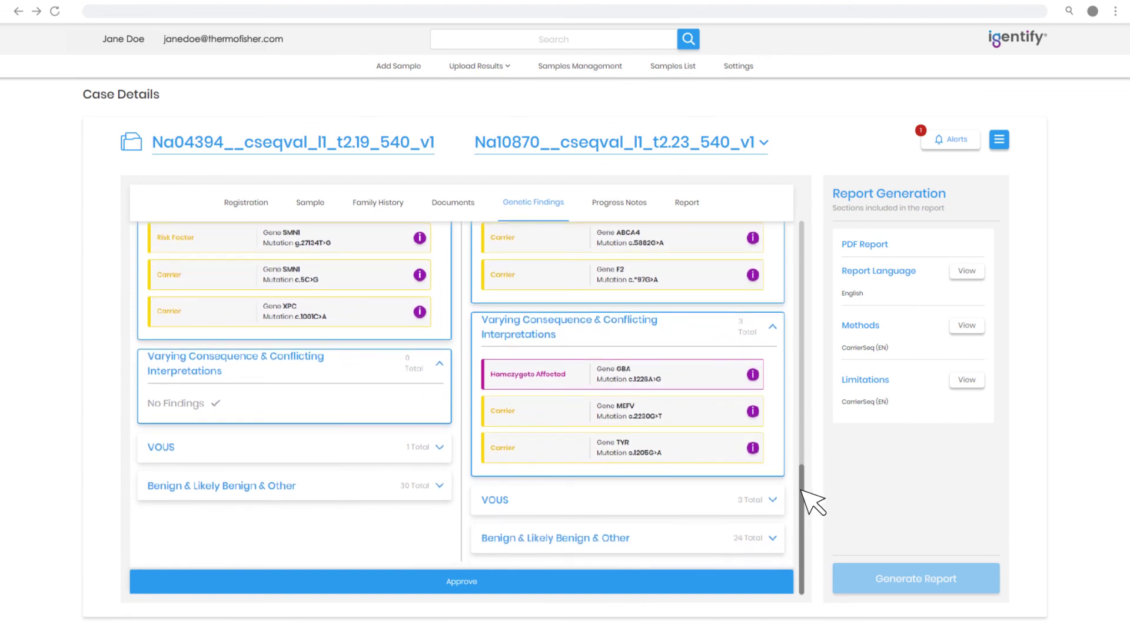